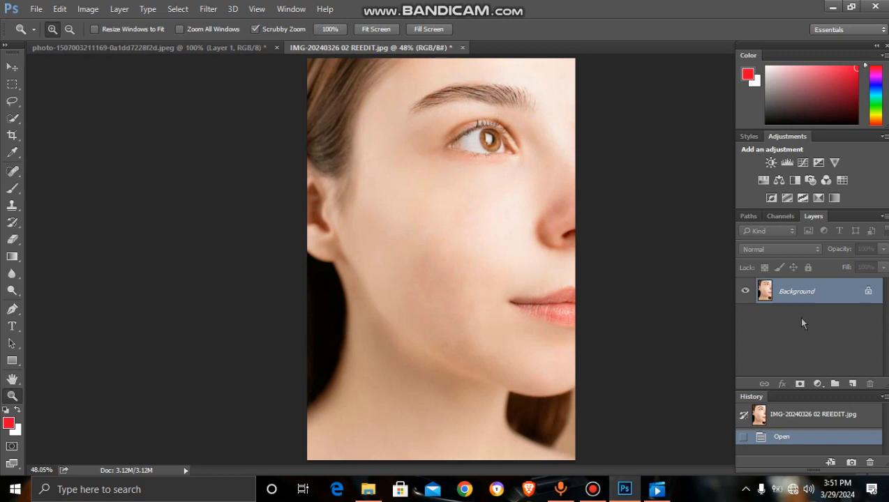
- Duplicate the Background layer of the face photo and magnify the lips to 200%
key(ctrl+j)
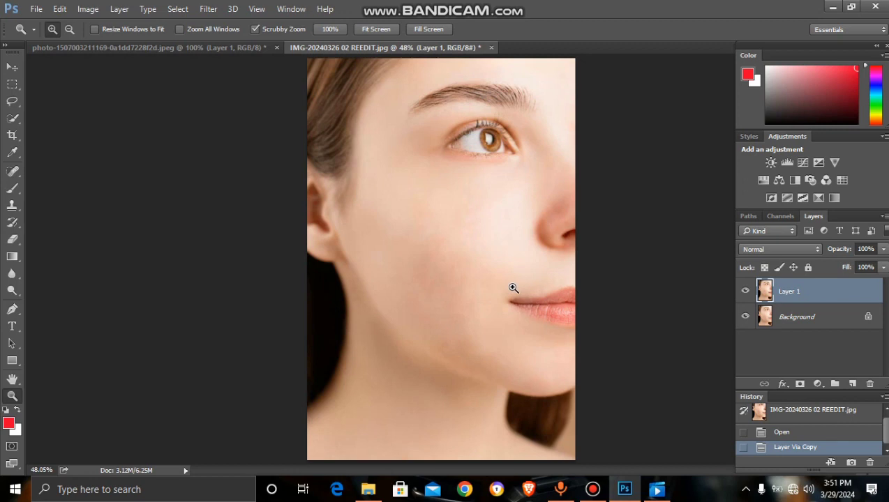
click(558, 307)
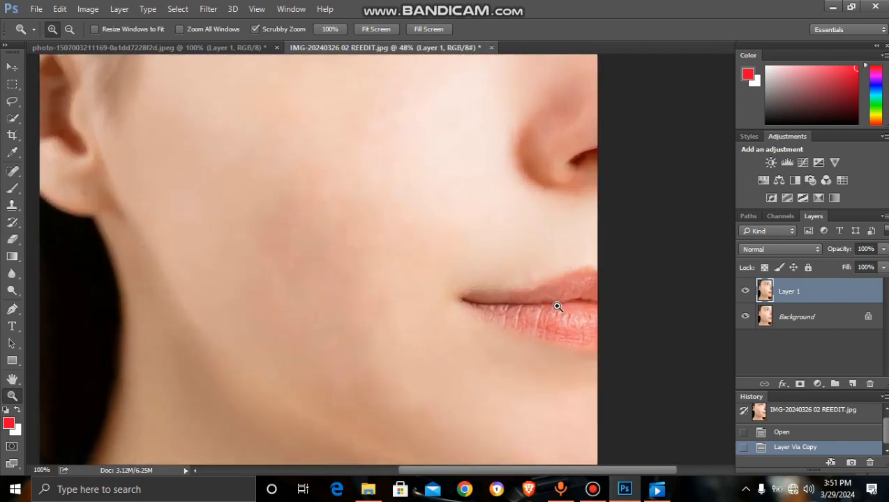
click(557, 307)
click(557, 308)
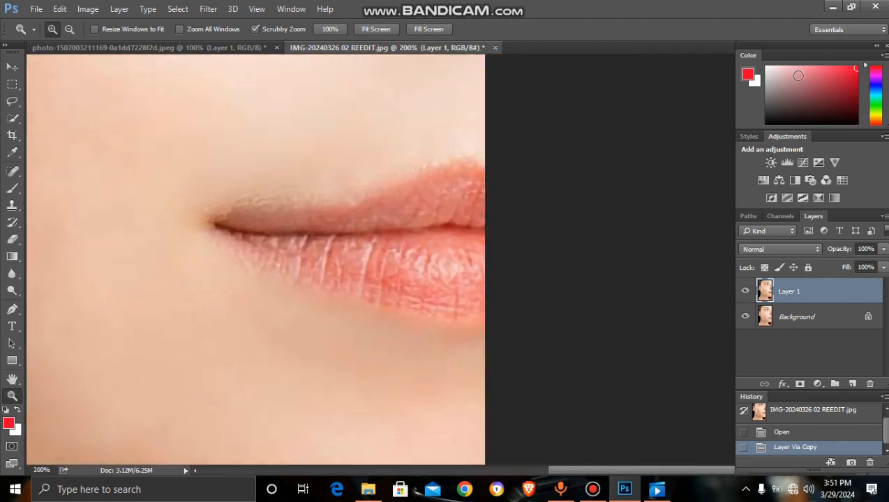
- Try painting the lips solid red on the duplicated layer in Normal blend mode, and undo the paint
key(b)
mouse_move(427, 215)
mouse_down()
mouse_move(439, 224)
mouse_move(381, 209)
mouse_move(475, 195)
mouse_move(412, 176)
mouse_move(291, 248)
mouse_move(353, 244)
mouse_move(270, 221)
mouse_move(468, 278)
mouse_move(322, 291)
mouse_move(458, 299)
mouse_up()
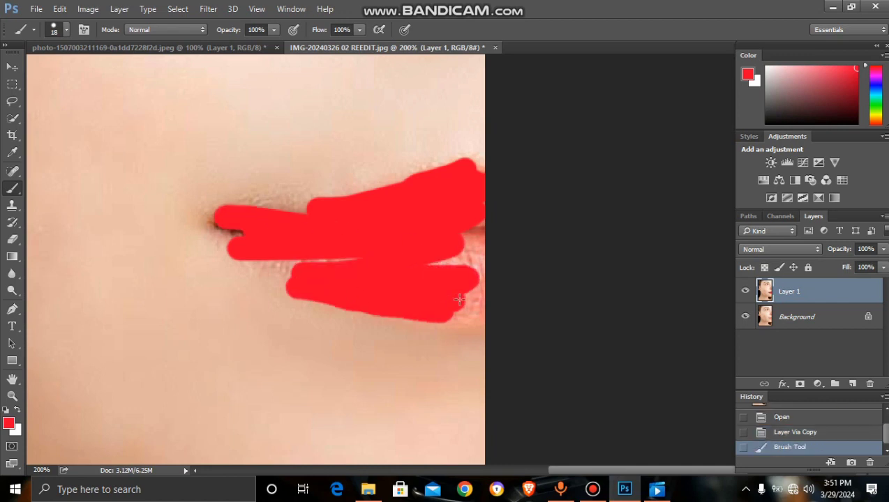
key(ctrl+z)
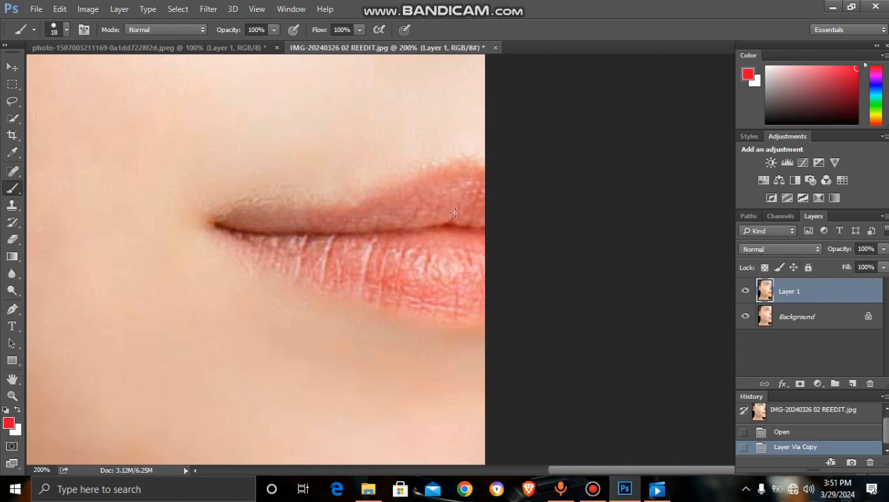
- Set Layer 1's blend mode to Color and paint the whole upper lip red with the Brush tool
click(787, 250)
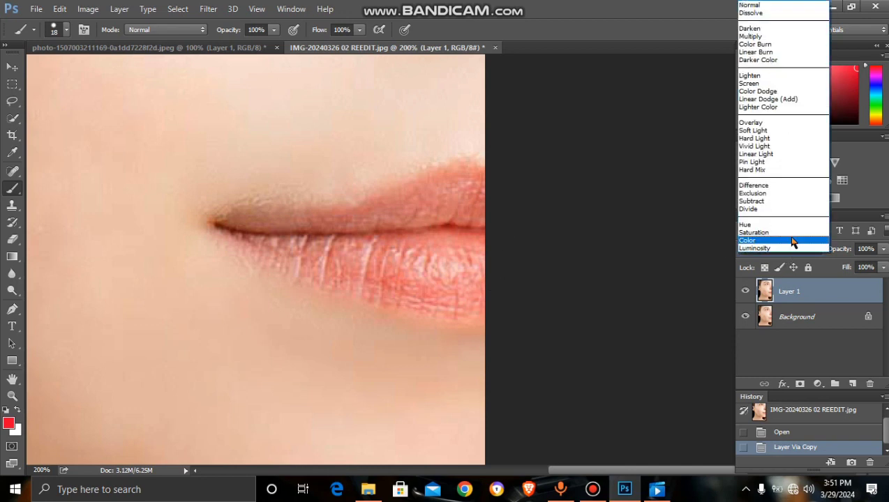
click(792, 242)
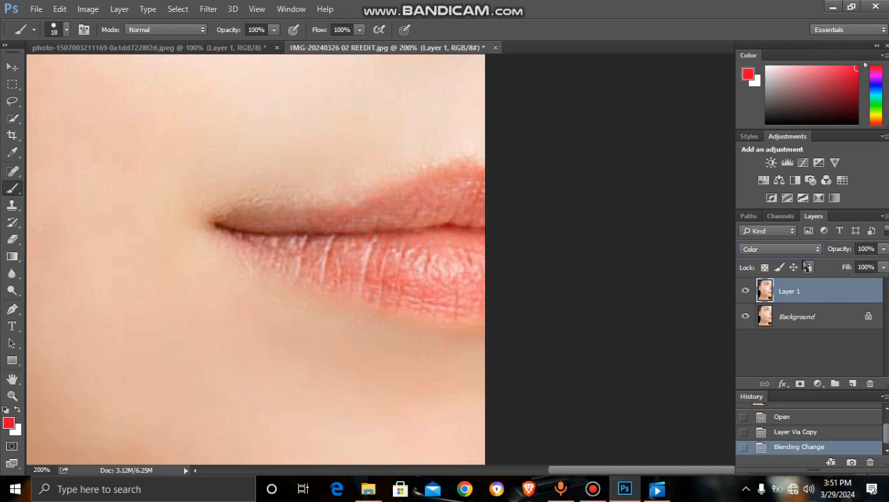
mouse_move(408, 216)
mouse_down()
mouse_move(476, 190)
mouse_move(434, 203)
mouse_move(432, 192)
mouse_move(401, 207)
mouse_move(451, 187)
mouse_move(367, 219)
mouse_up()
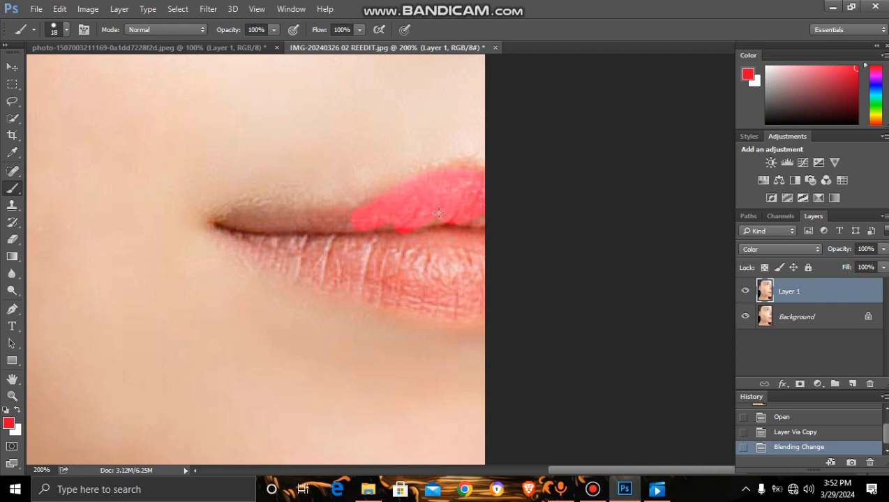
mouse_move(452, 206)
mouse_down()
mouse_move(484, 212)
mouse_move(419, 208)
mouse_move(227, 227)
mouse_move(316, 218)
mouse_up()
drag(377, 204, 339, 225)
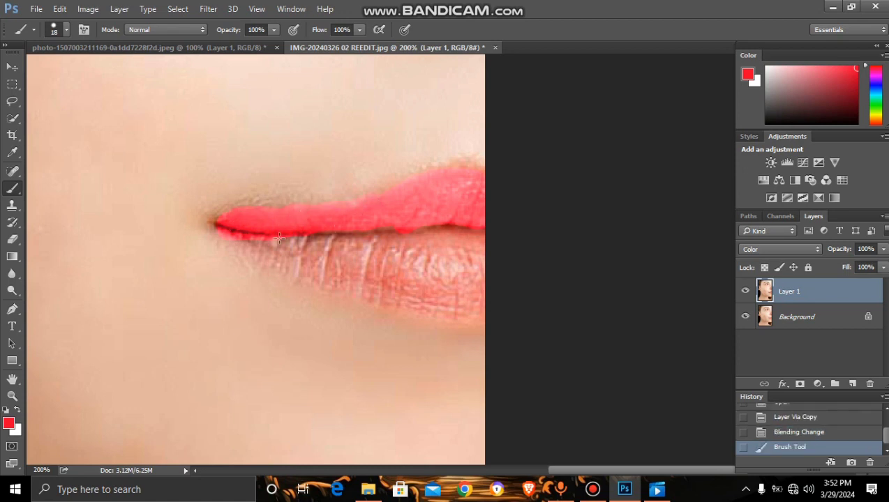
- Paint the lower lip red, working inward from the corner of the mouth
drag(242, 240, 300, 270)
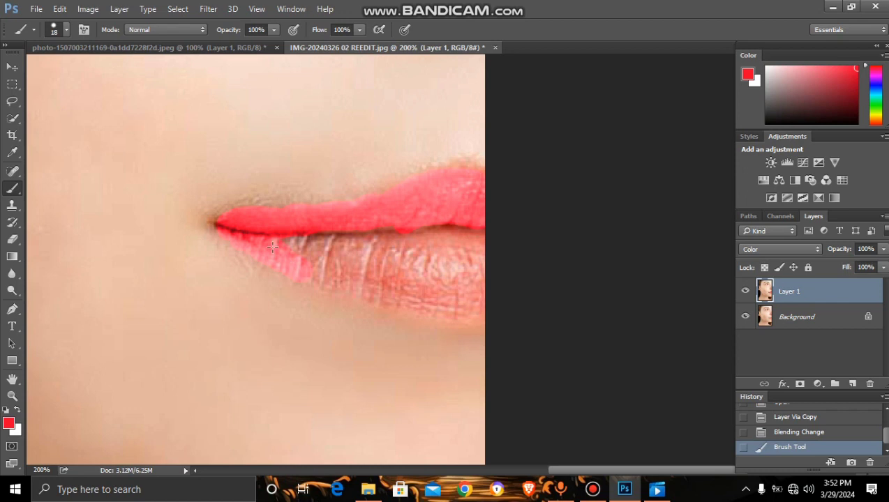
mouse_move(289, 238)
mouse_down()
mouse_move(333, 239)
mouse_move(352, 254)
mouse_up()
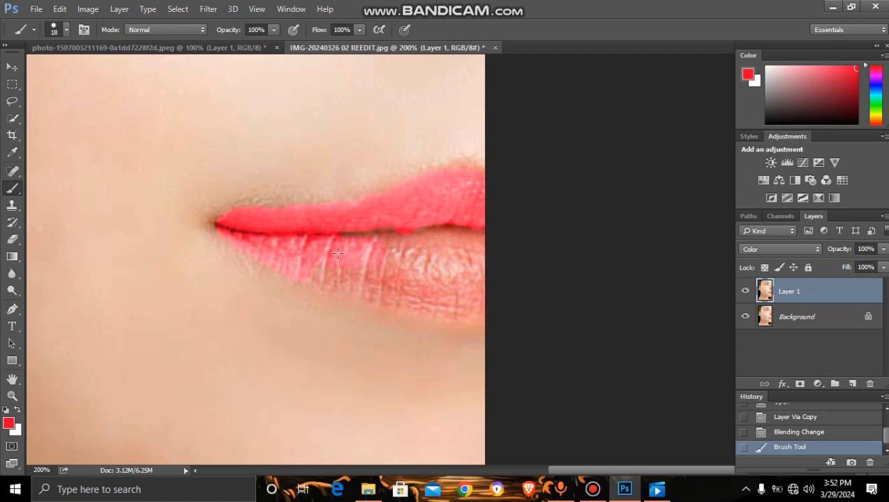
drag(347, 250, 362, 251)
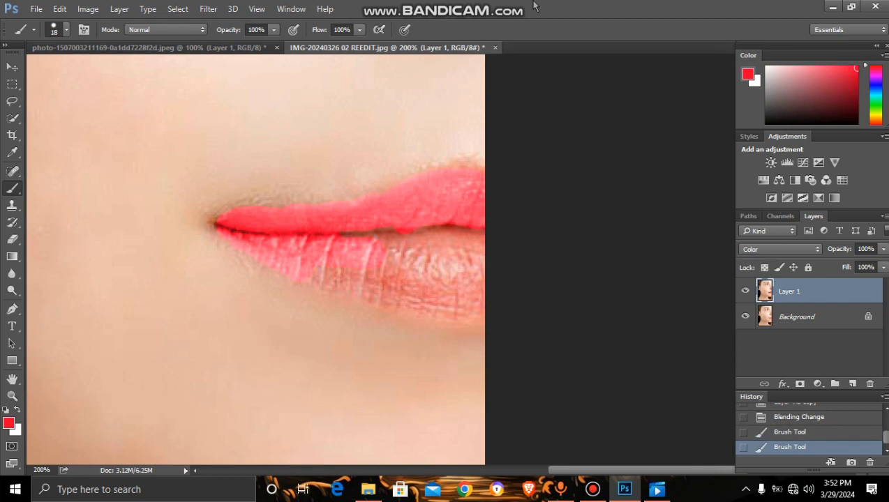
click(832, 7)
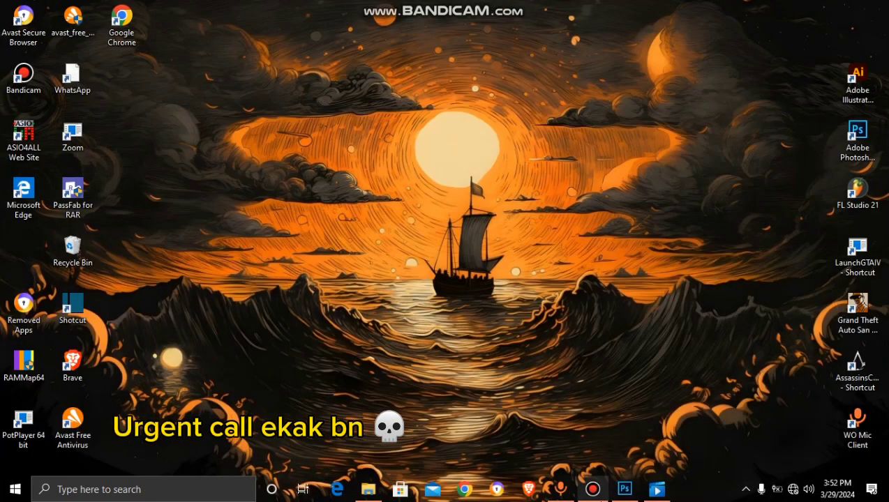
click(592, 489)
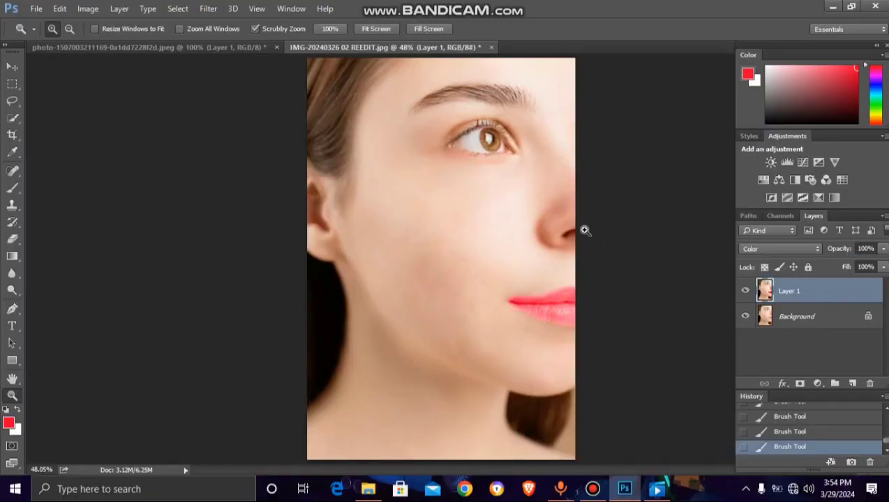
click(560, 309)
drag(561, 309, 562, 311)
right_click(488, 313)
click(502, 321)
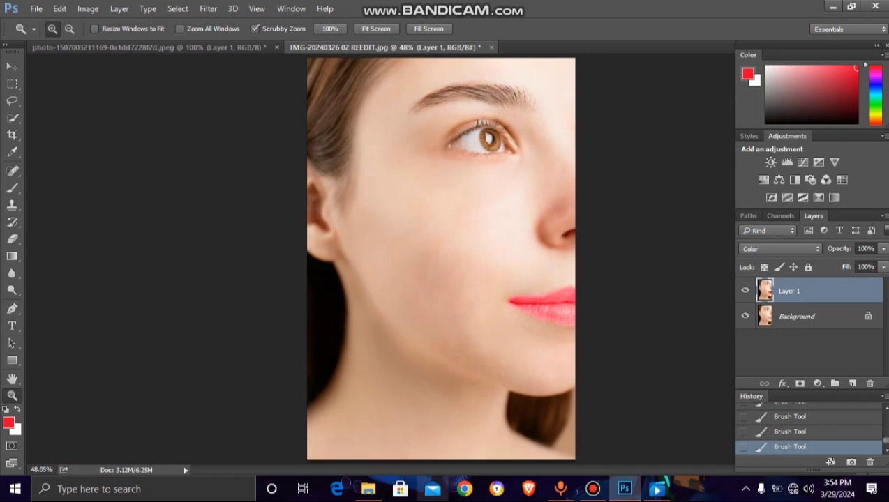
- Duplicate Layer 1 and change the foreground color to bright green for the eye
key(ctrl+j)
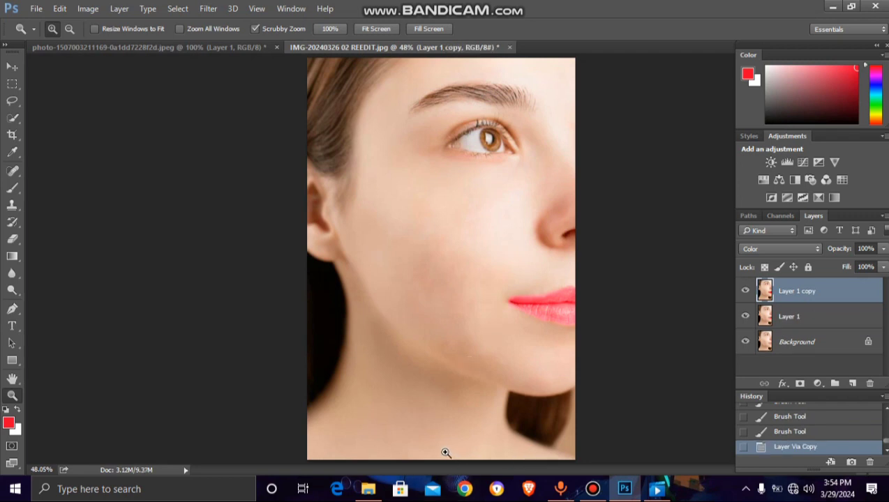
drag(487, 145, 886, 108)
click(875, 111)
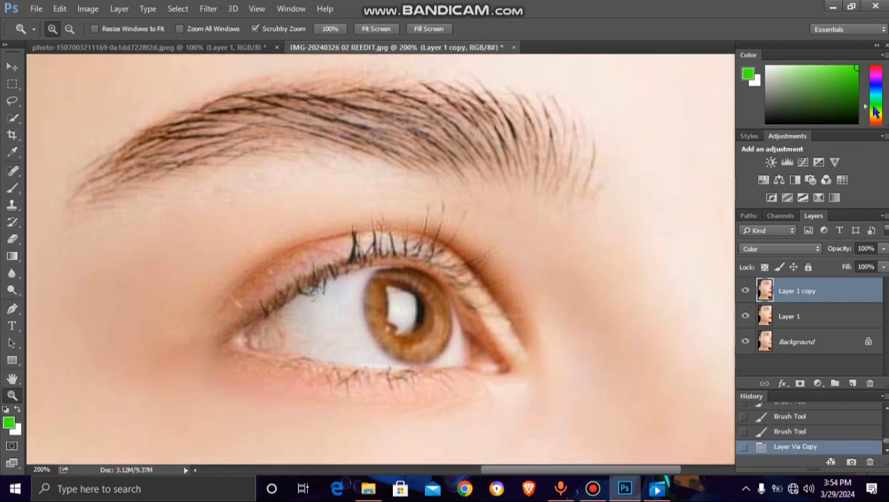
- Paint the entire iris green with the Brush tool on Layer 1 copy
key(b)
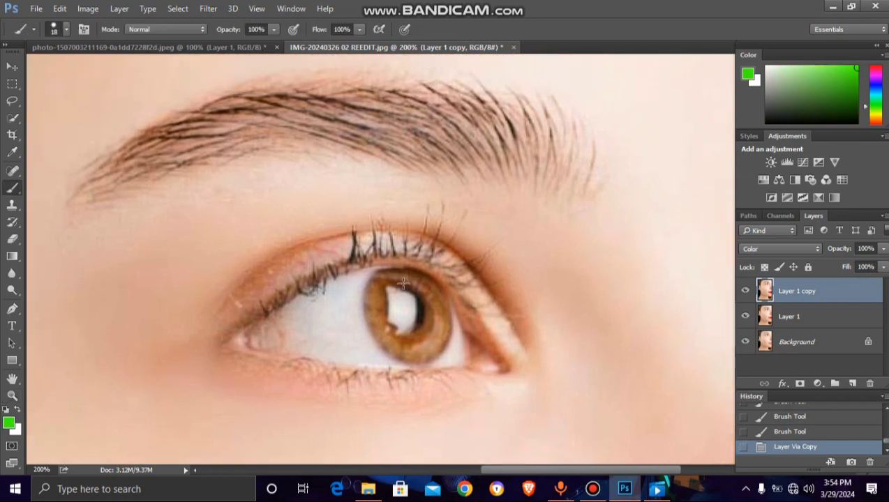
mouse_move(383, 323)
mouse_down()
mouse_move(384, 302)
mouse_move(376, 314)
mouse_move(383, 335)
mouse_move(410, 356)
mouse_move(426, 351)
mouse_move(439, 315)
mouse_move(438, 293)
mouse_move(422, 285)
mouse_move(391, 284)
mouse_move(370, 305)
mouse_move(369, 322)
mouse_move(390, 346)
mouse_move(408, 332)
mouse_up()
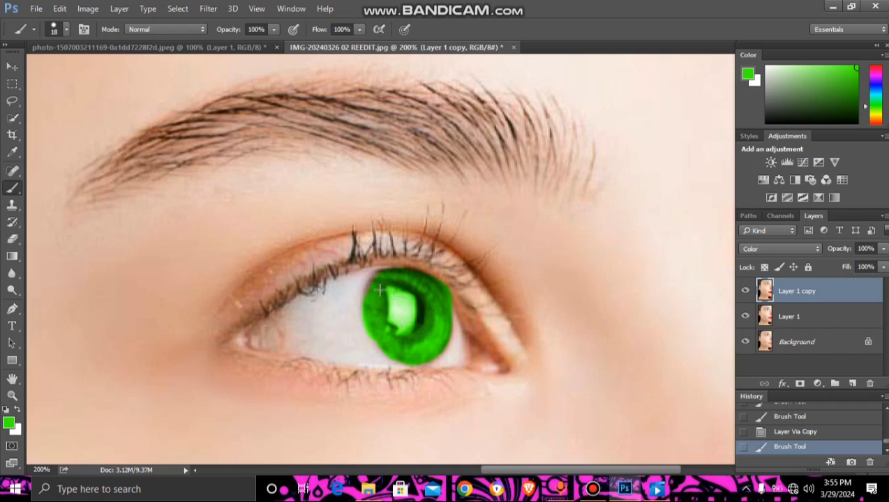
drag(394, 280, 419, 316)
key(z)
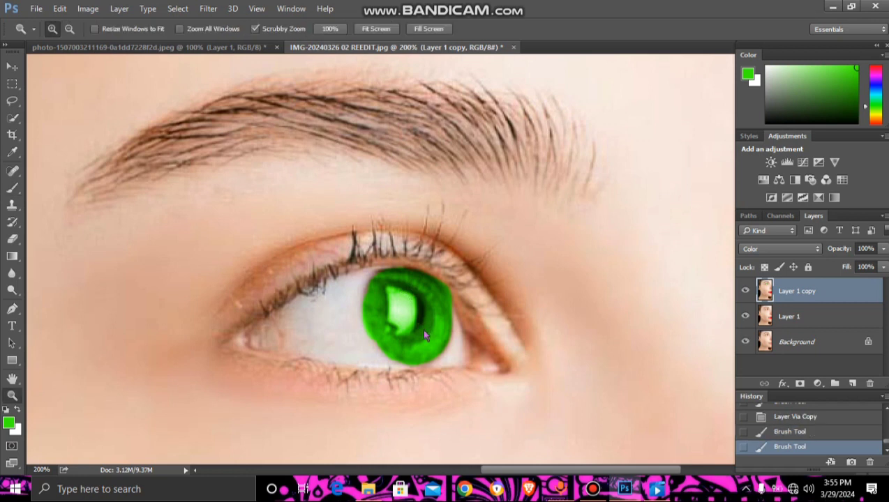
key(ctrl+0)
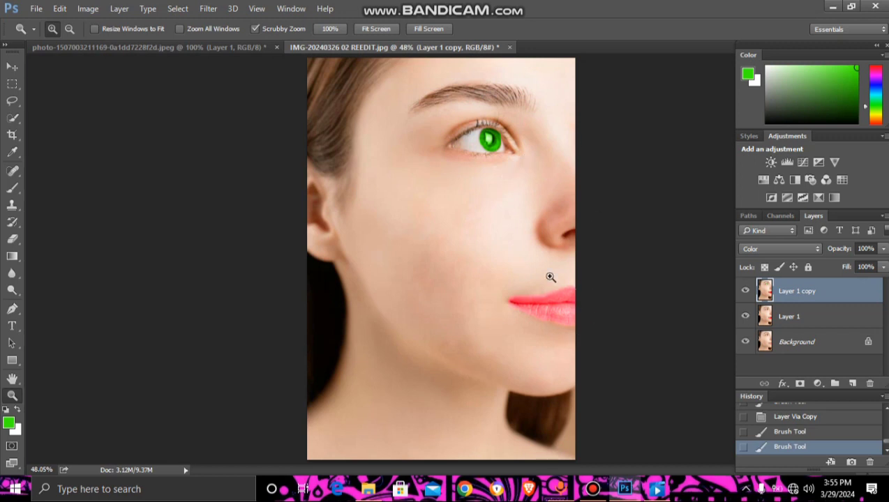
- Reduce the opacity of Layer 1 copy to 52% to soften the green eye color
drag(493, 145, 481, 213)
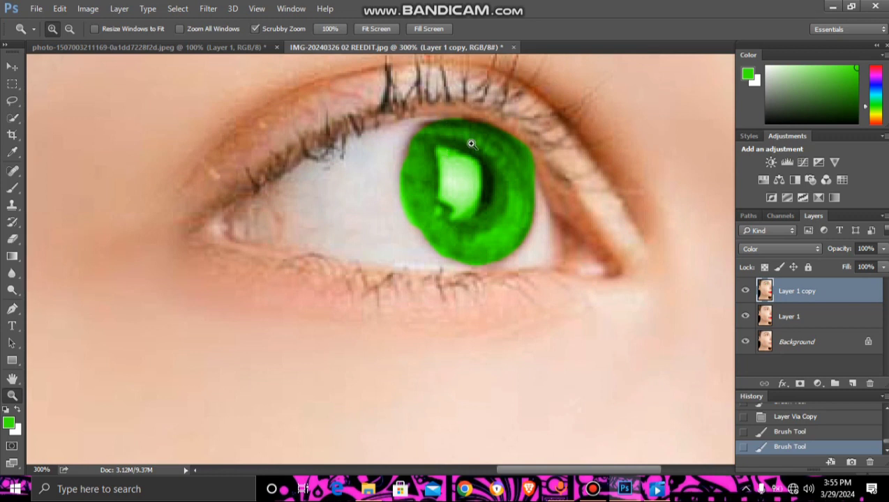
key(ctrl+0)
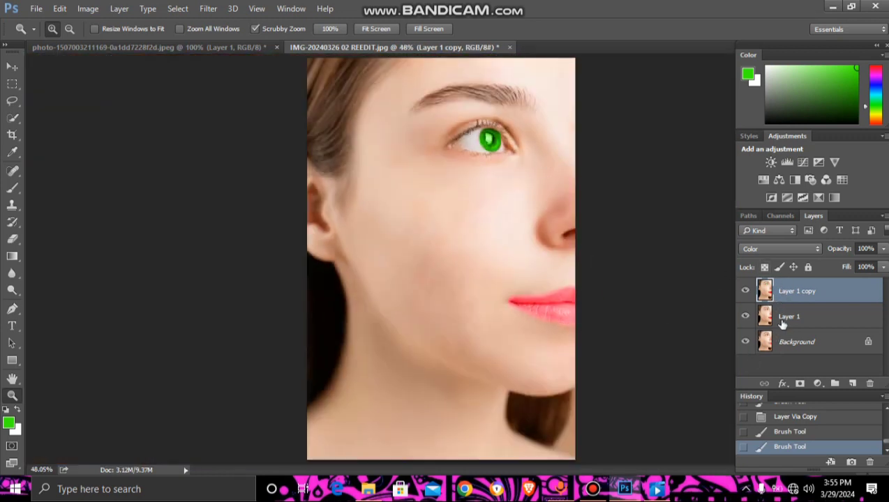
click(883, 250)
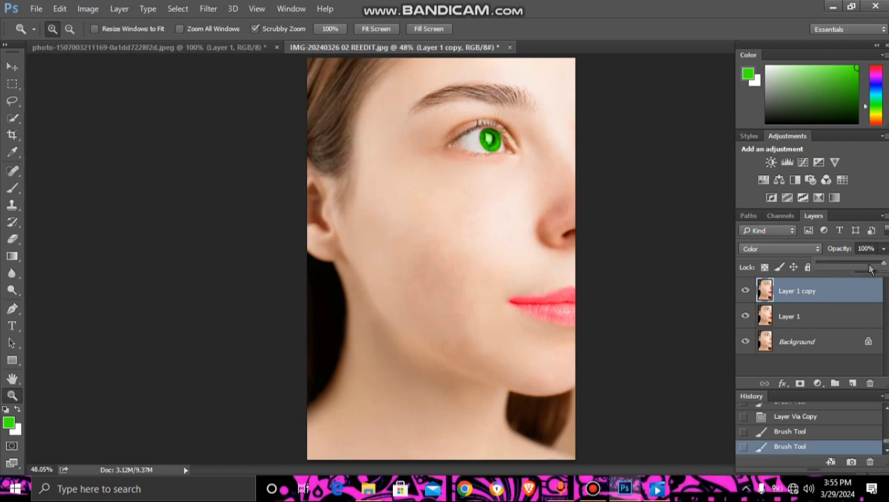
drag(855, 272, 839, 271)
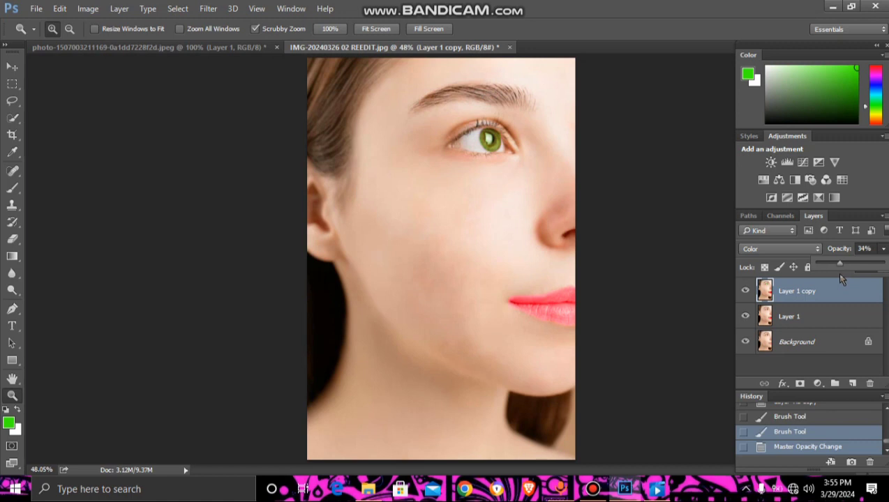
drag(846, 276, 852, 265)
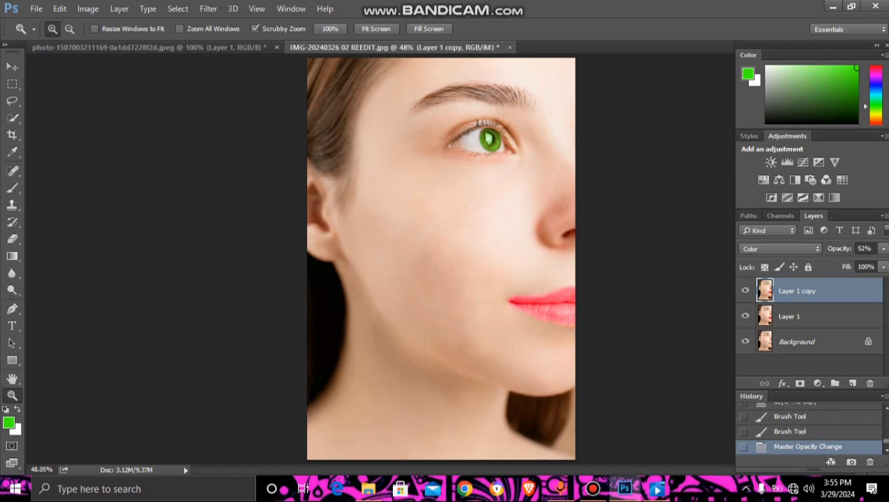
- Examine the softened green iris up close, and return to the full image
click(489, 134)
click(432, 228)
right_click(451, 229)
click(519, 209)
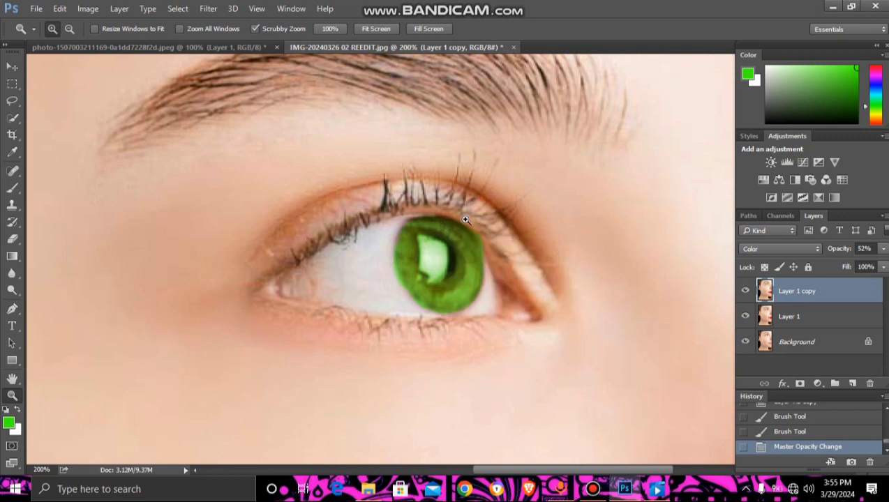
right_click(459, 252)
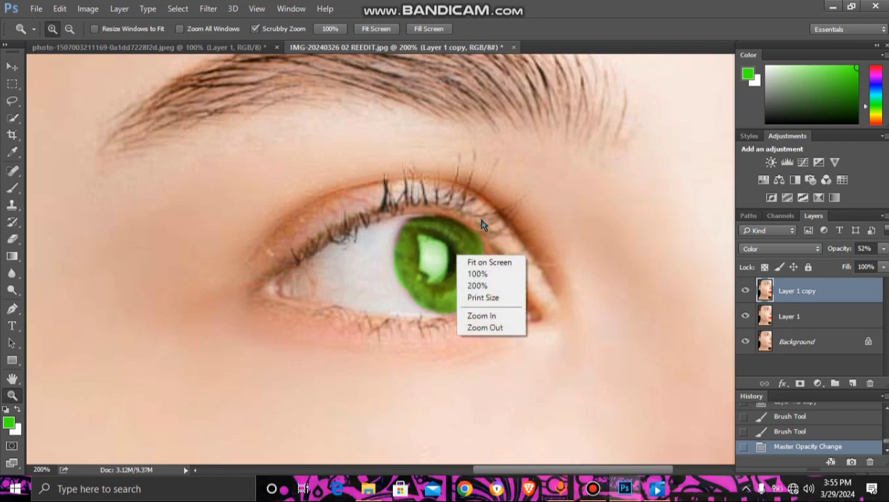
click(482, 237)
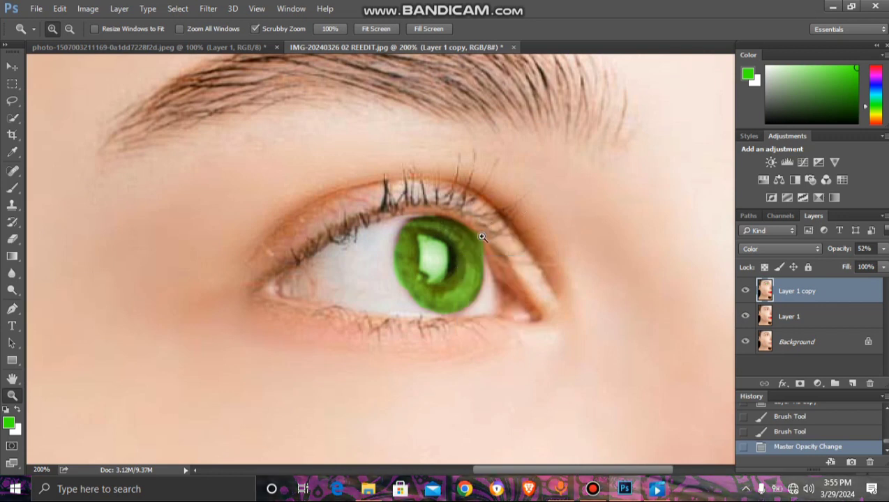
right_click(432, 279)
click(450, 282)
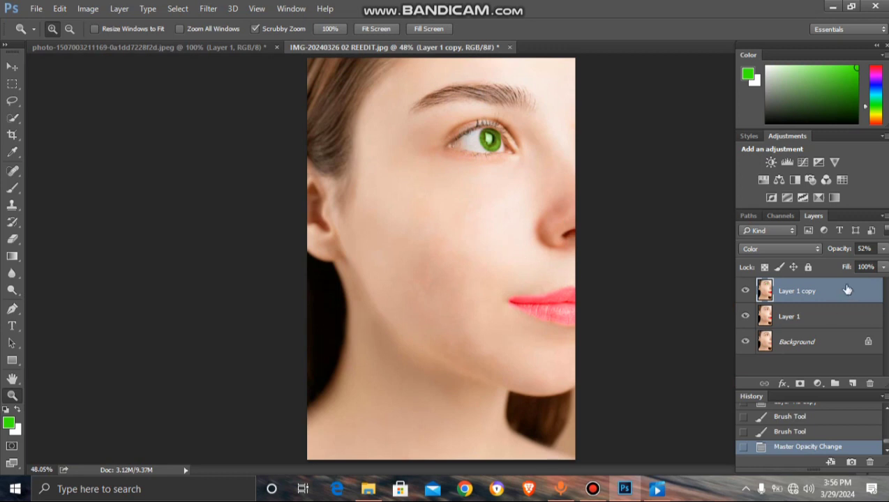
- Reduce the opacity of Layer 1 to 67% to soften the red lip color
click(807, 318)
click(883, 250)
mouse_move(868, 267)
mouse_down()
mouse_move(850, 276)
mouse_move(864, 274)
mouse_up()
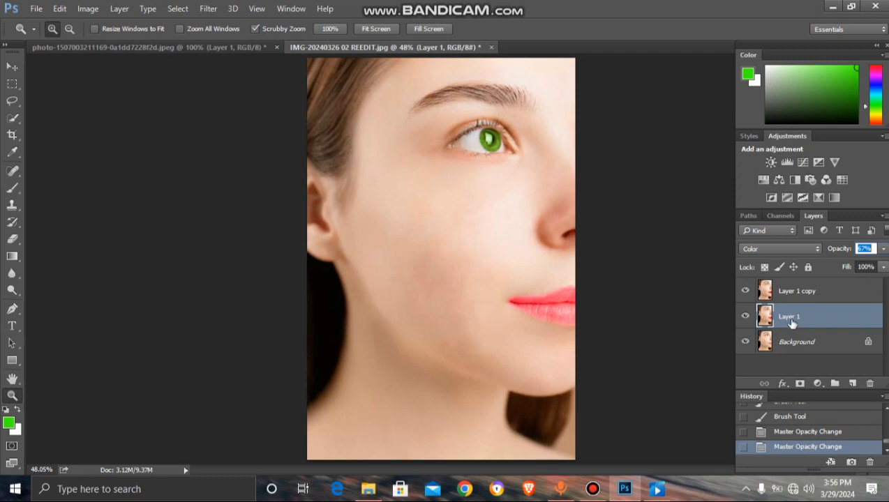
- Merge Layer 1 copy, Layer 1 and the Background into a single layer
shift+click(813, 299)
shift+click(814, 342)
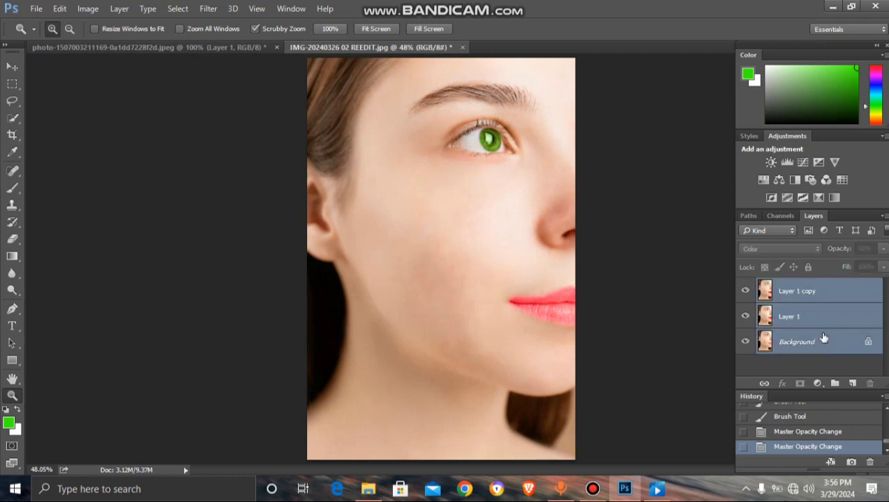
key(ctrl+e)
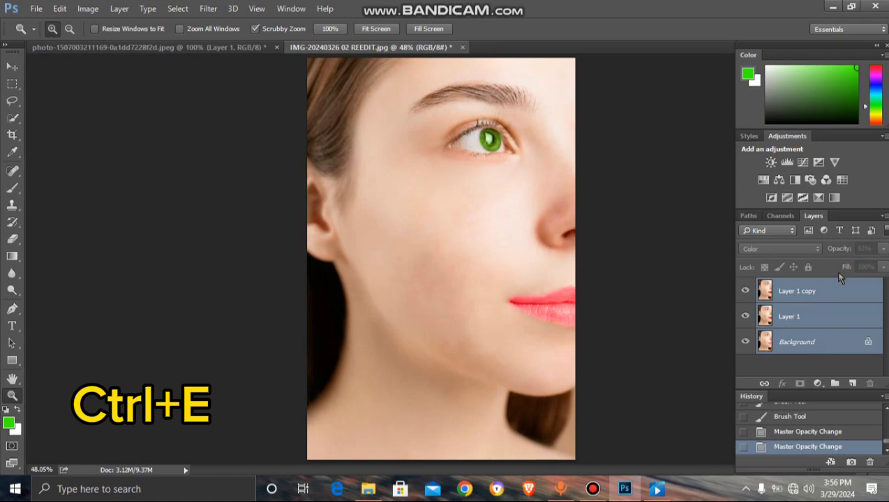